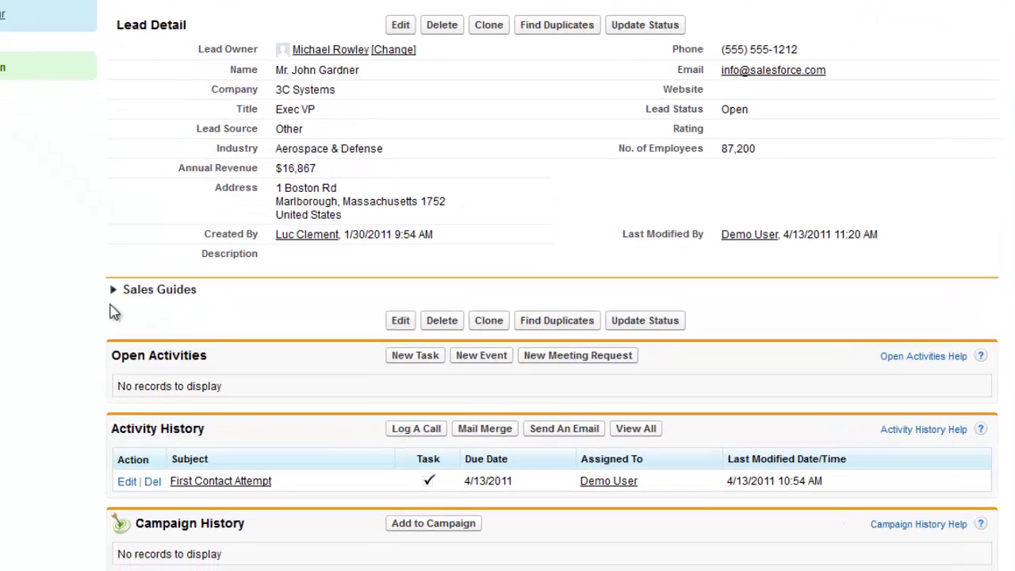
Expand Sales Guides, answer No to 'Have you heard of us?' and continue to the Exec VP title check
left_click(188, 336)
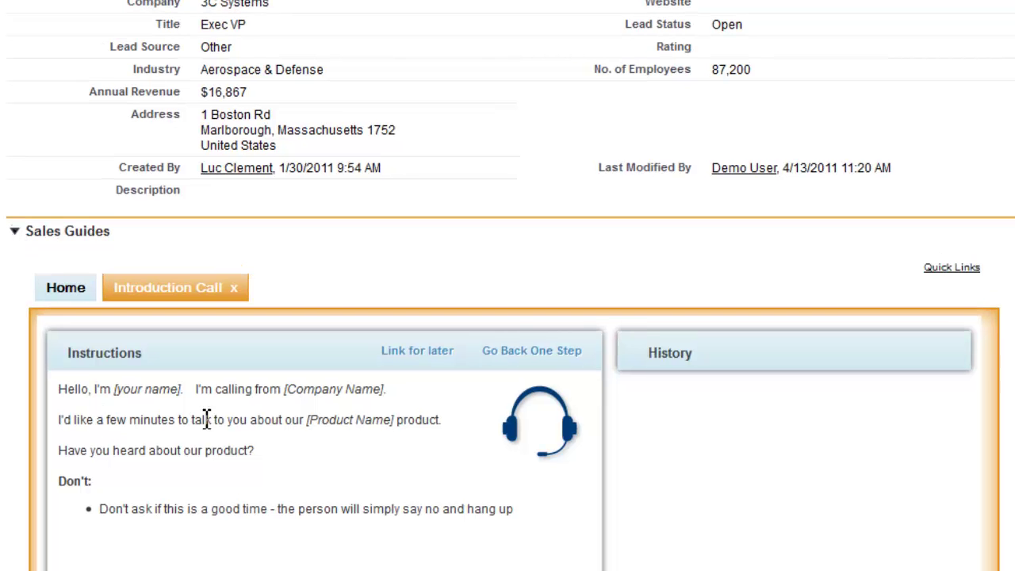
scroll(4, 394, "down", 3)
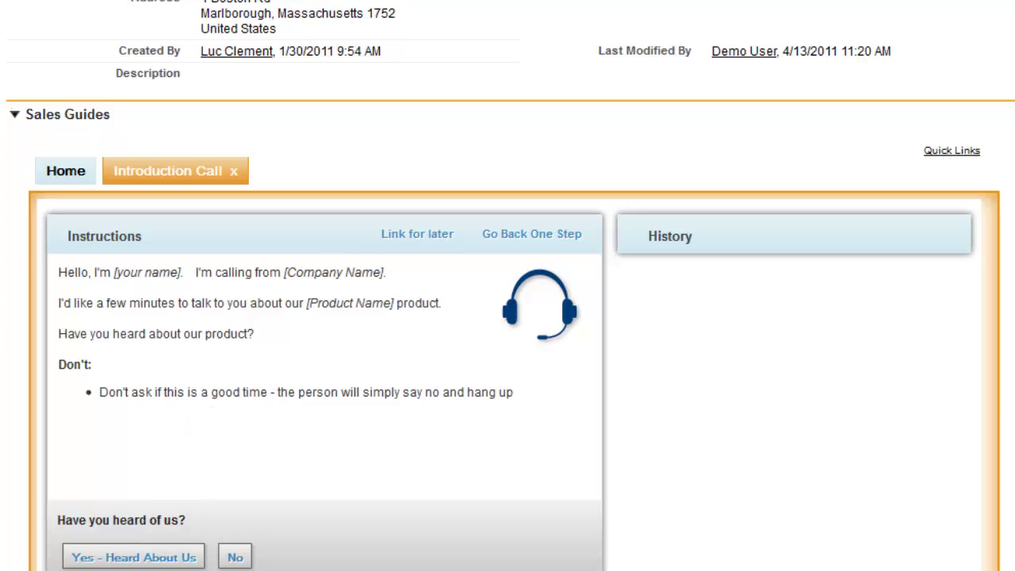
left_click(235, 558)
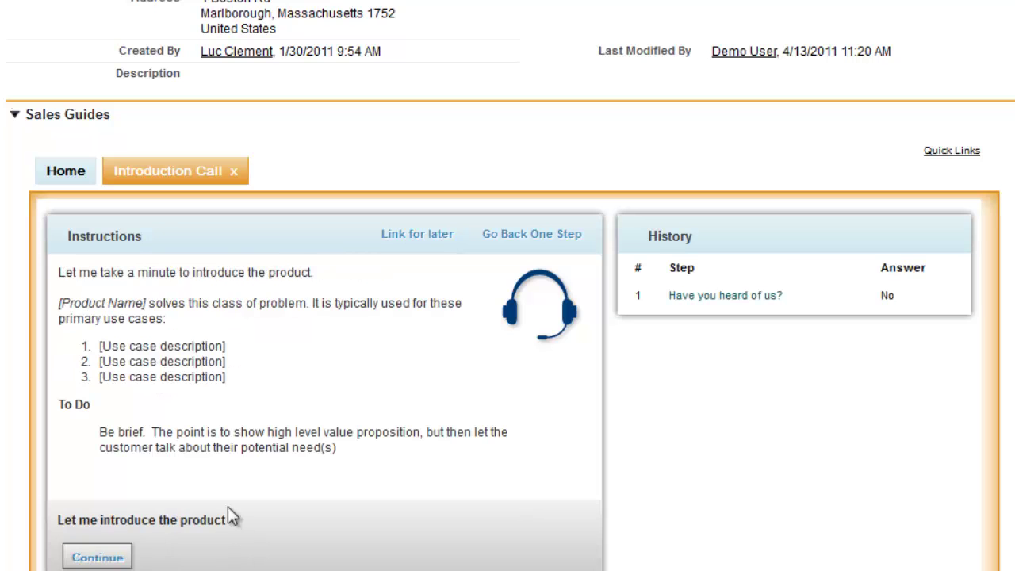
left_click(94, 558)
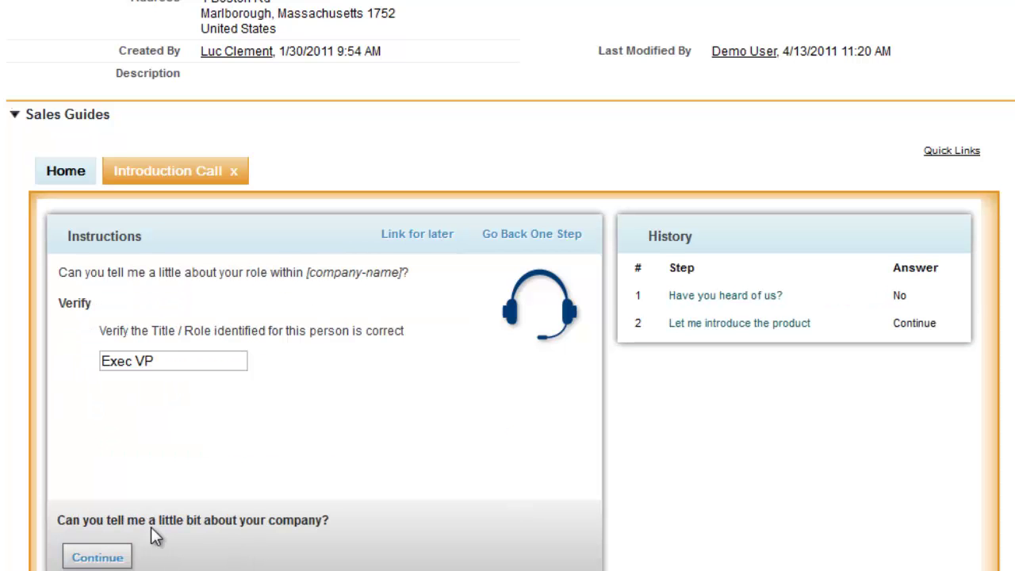
left_click_drag(176, 361, 90, 357)
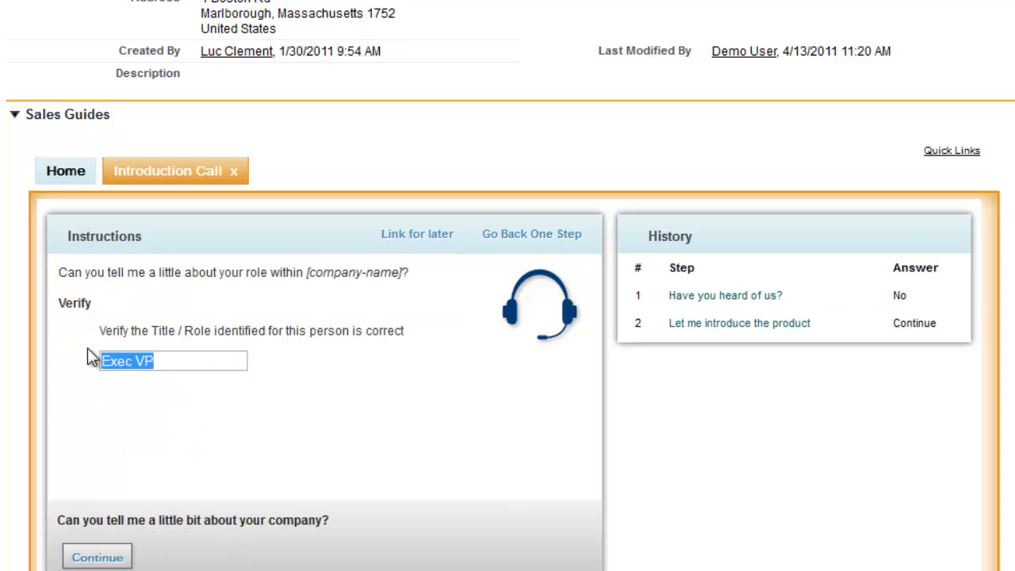
left_click(180, 459)
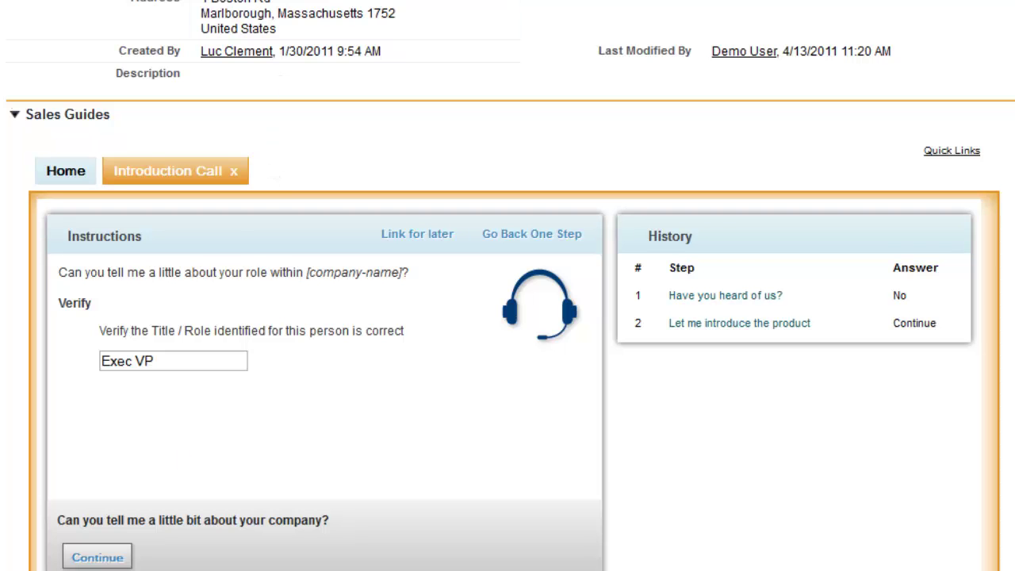
Continue past the company question, answer Yes - Using a Competitive Product and Poor Support, then continue
left_click(94, 557)
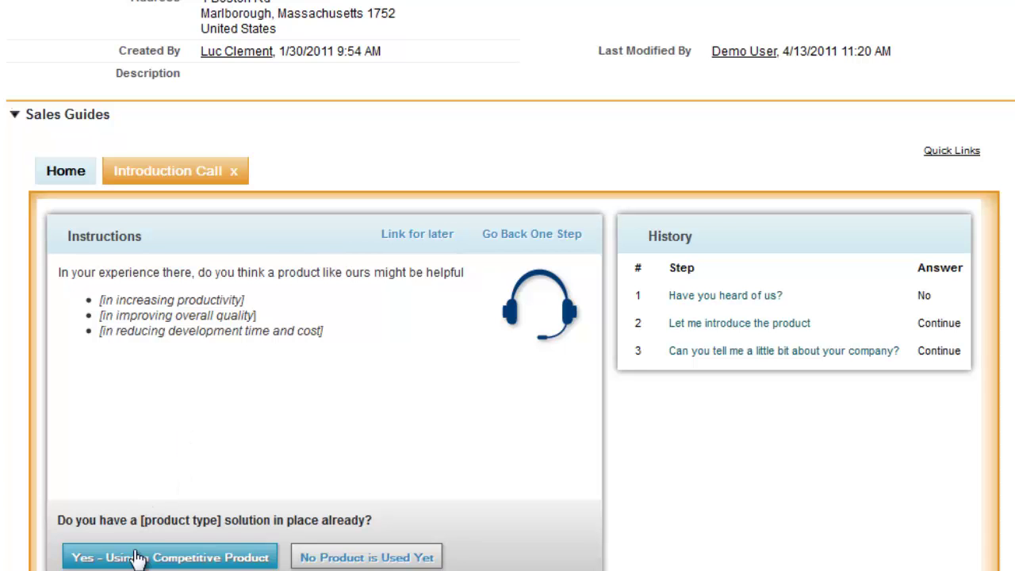
left_click(196, 559)
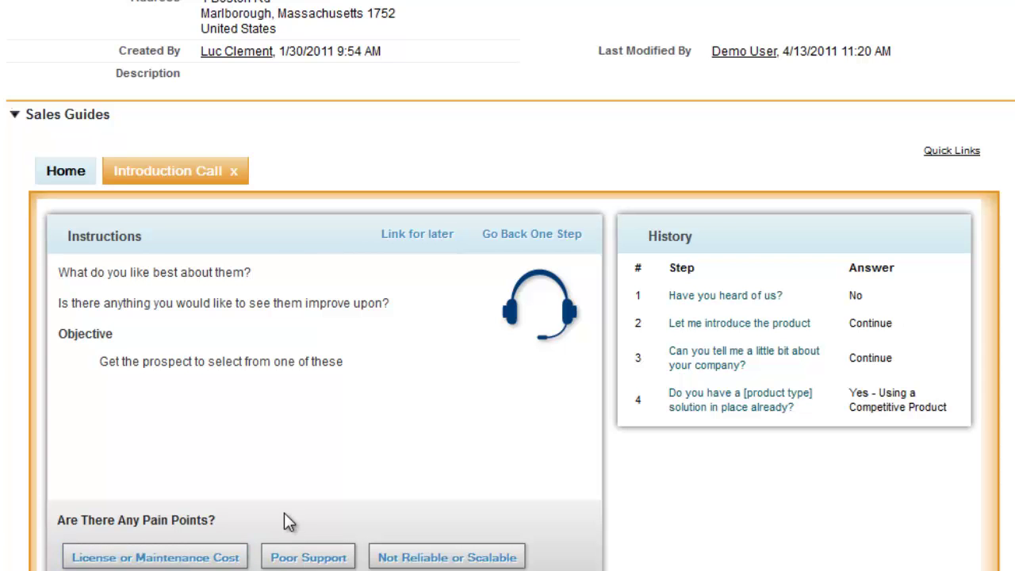
left_click(305, 559)
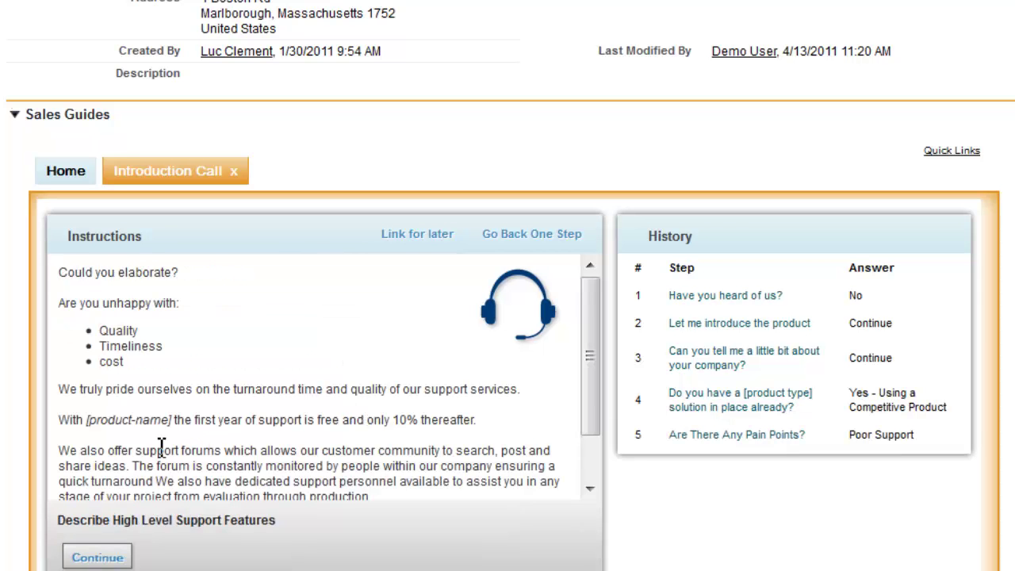
left_click(97, 557)
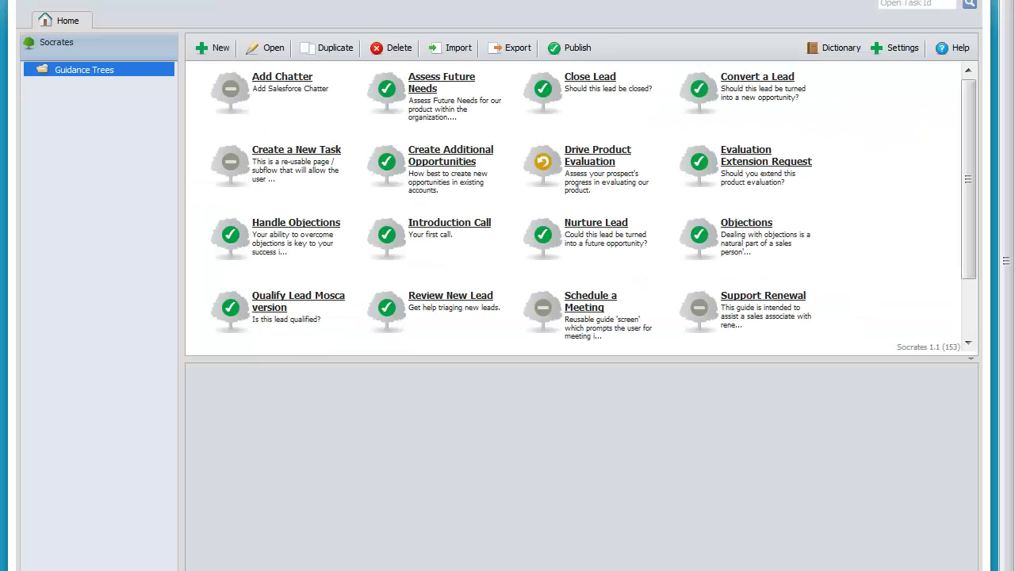
Create a new guidance tree named 'Version 2', description 'An excuse to talk', folder 'Lead Nurturing'
left_click(217, 49)
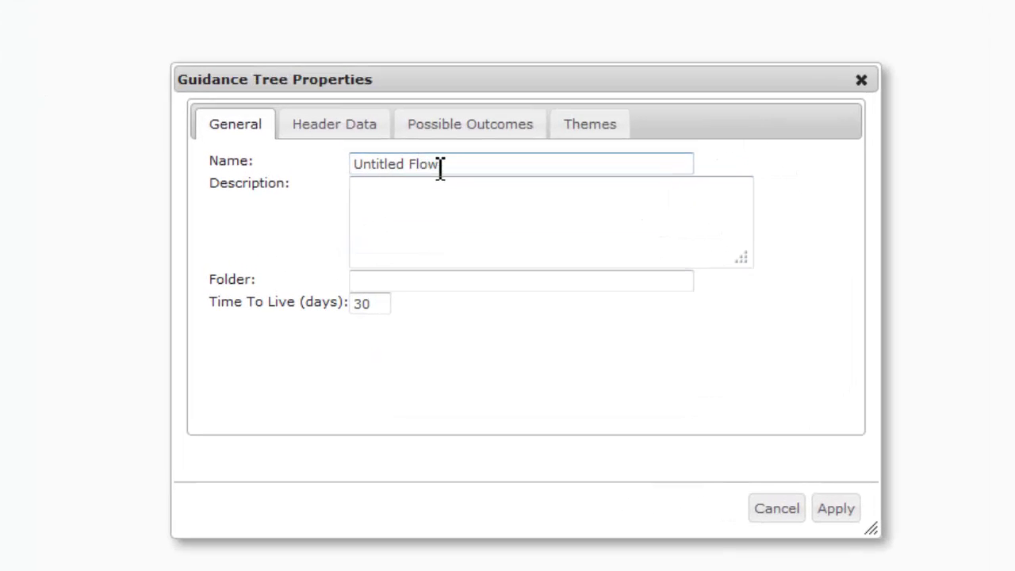
left_click_drag(440, 164, 345, 174)
key("BackSpace")
type("Ver")
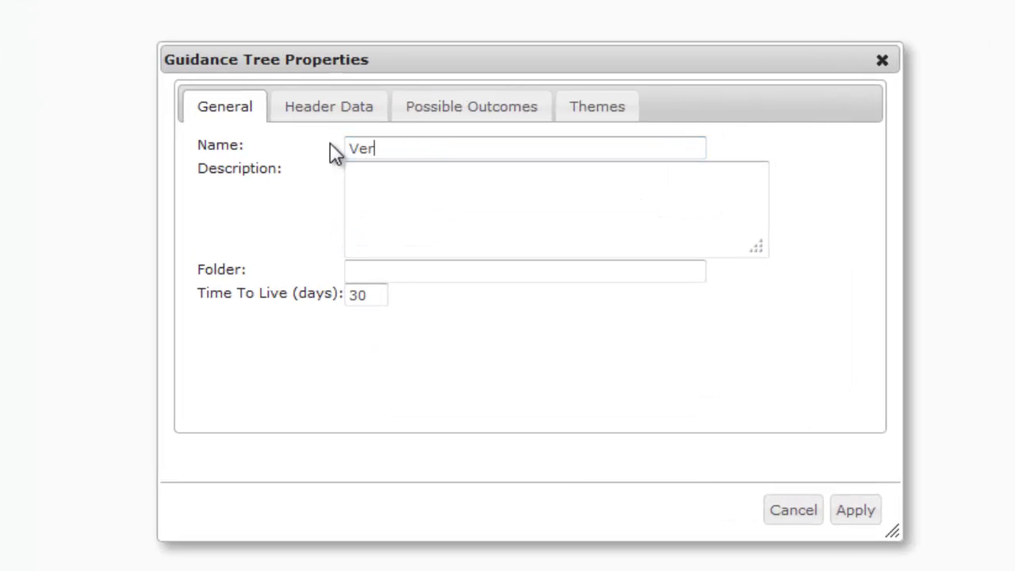
type("sion 2")
key("Tab")
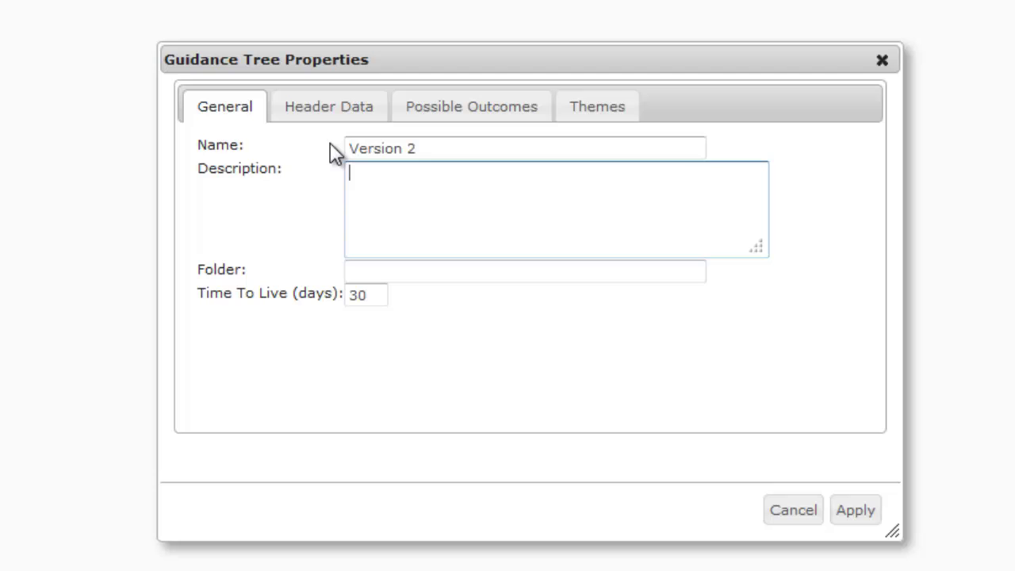
type("An exucuse to talk")
key("Tab")
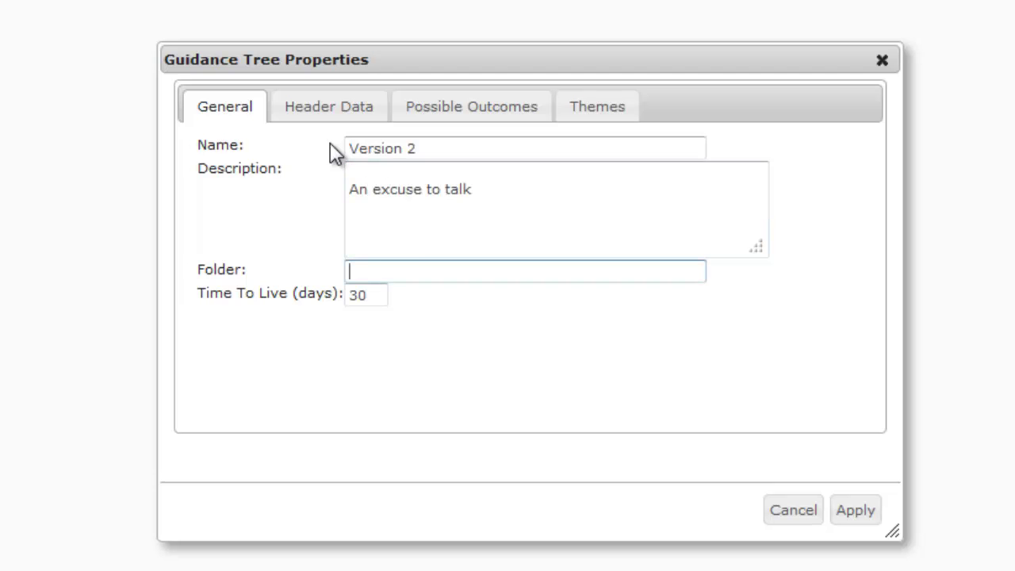
type("Lead Nurturing")
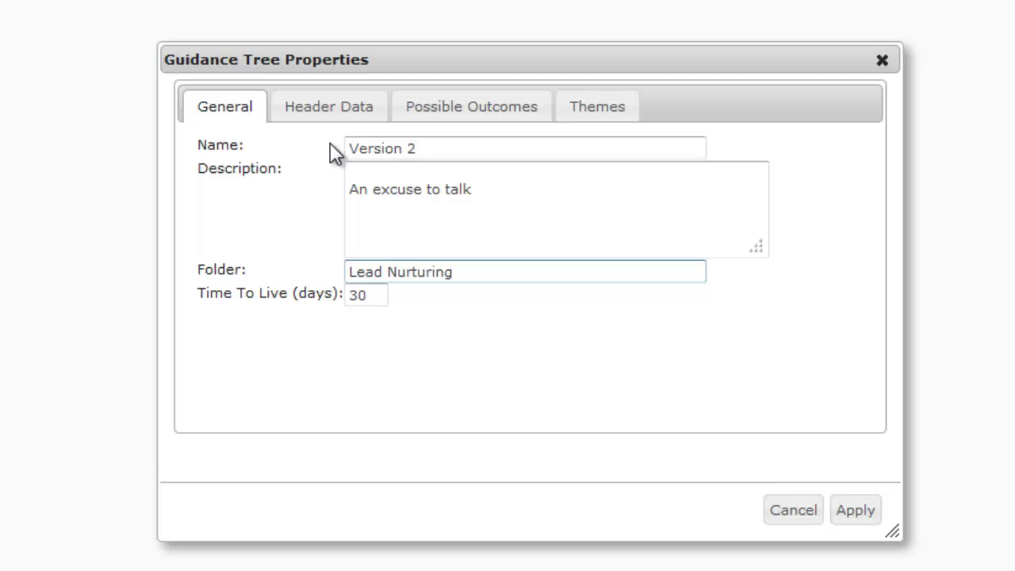
Apply the tree properties and paste the version 2 benefits list into the Untitled step's instructions
left_click(855, 510)
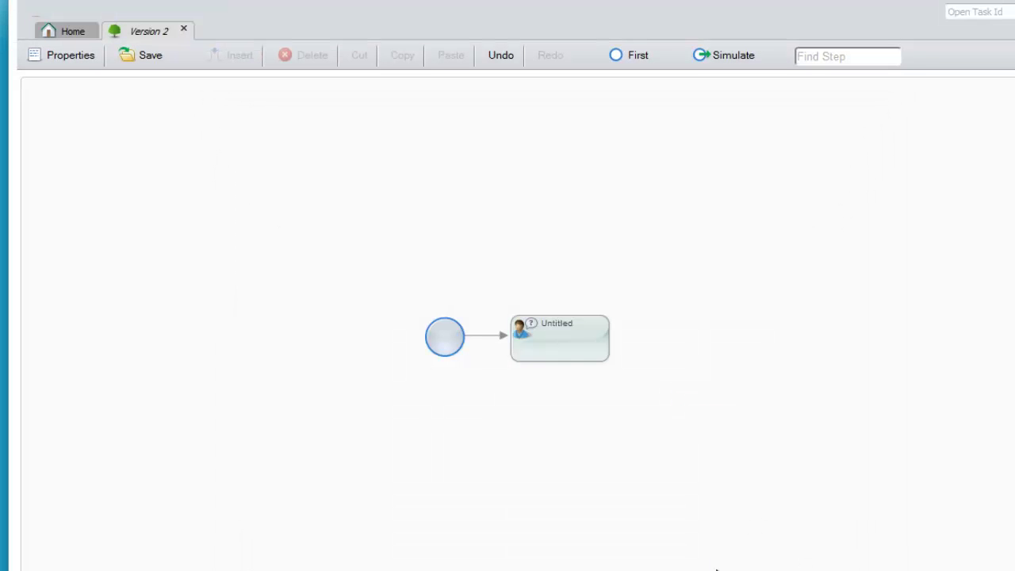
left_click(546, 361)
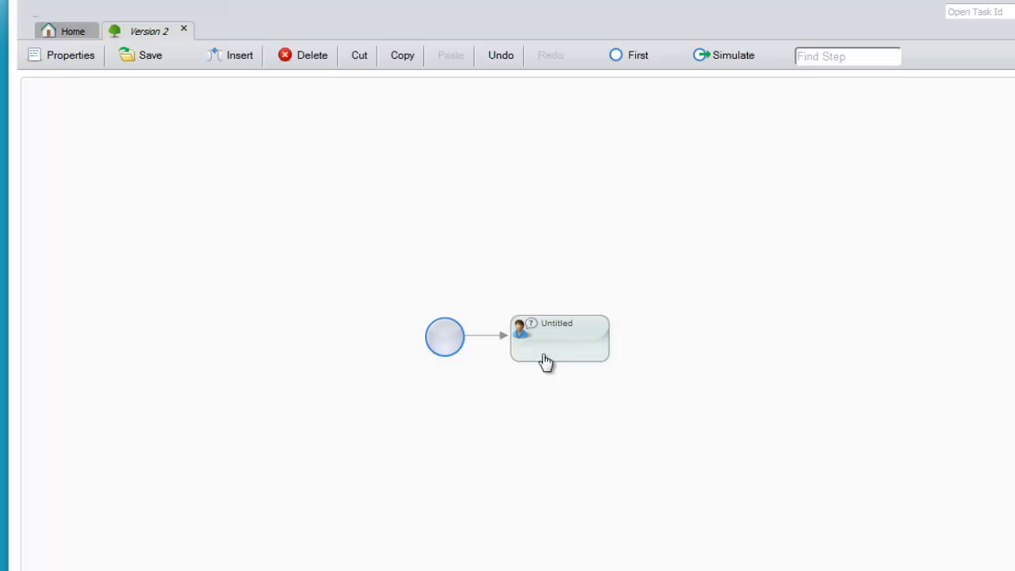
double_click(435, 355)
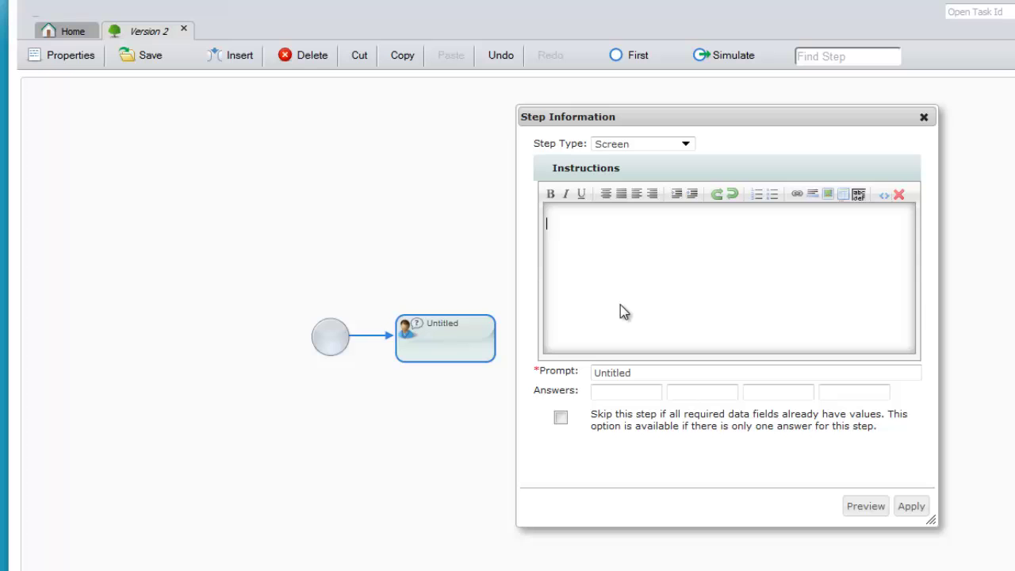
type("Tell them the benefits of version 2: Improves consumerization of enterprise software Increases employee productivity Cloud software – no IT required Mobile and social enabled")
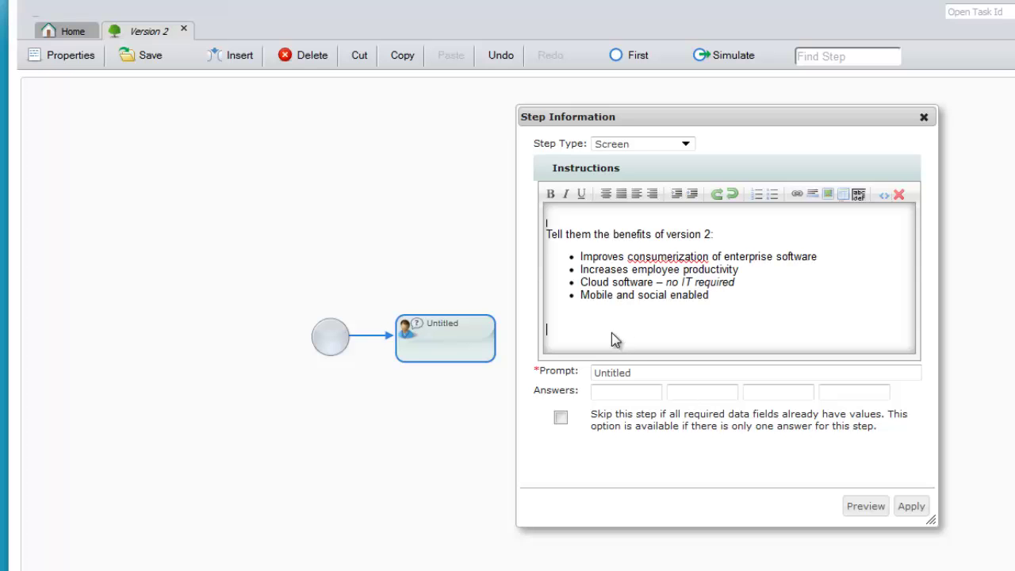
Set the step prompt to 'Can I schedule a demo?' with answers Schedule, Call me, No
left_click(576, 372)
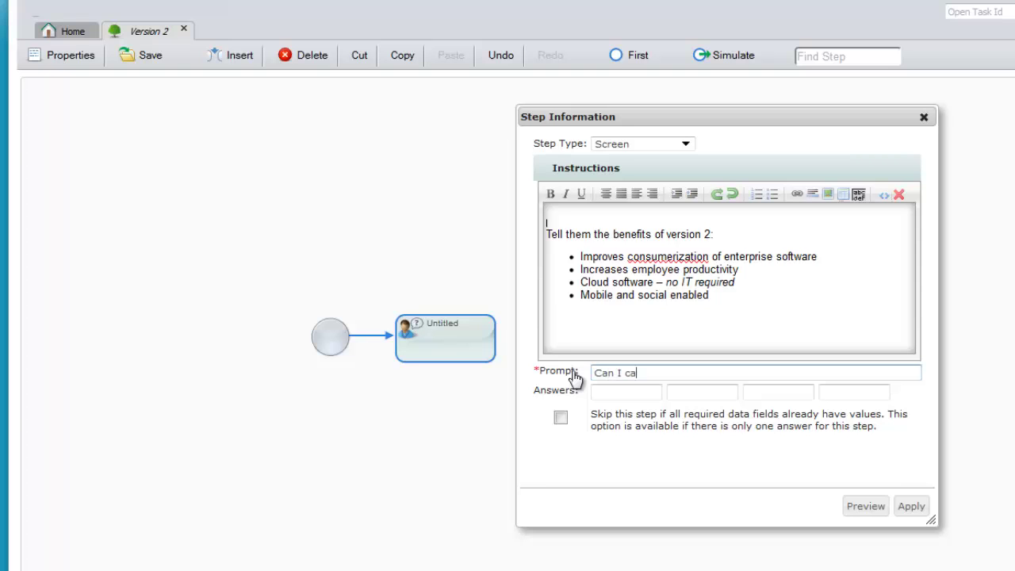
type("Can I schedule a demo?")
key("Tab")
type("Schedule")
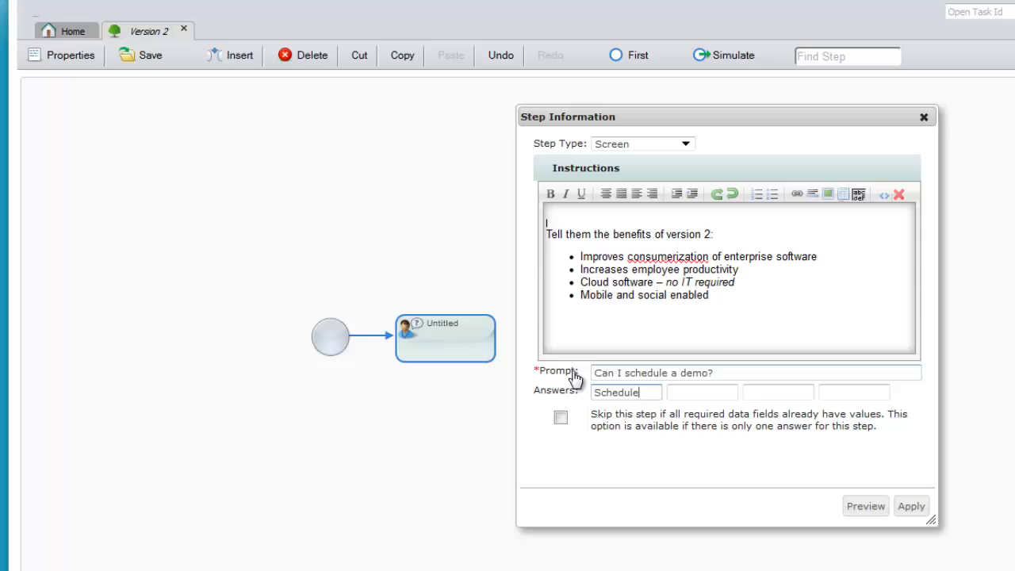
key("Tab")
type("Call m")
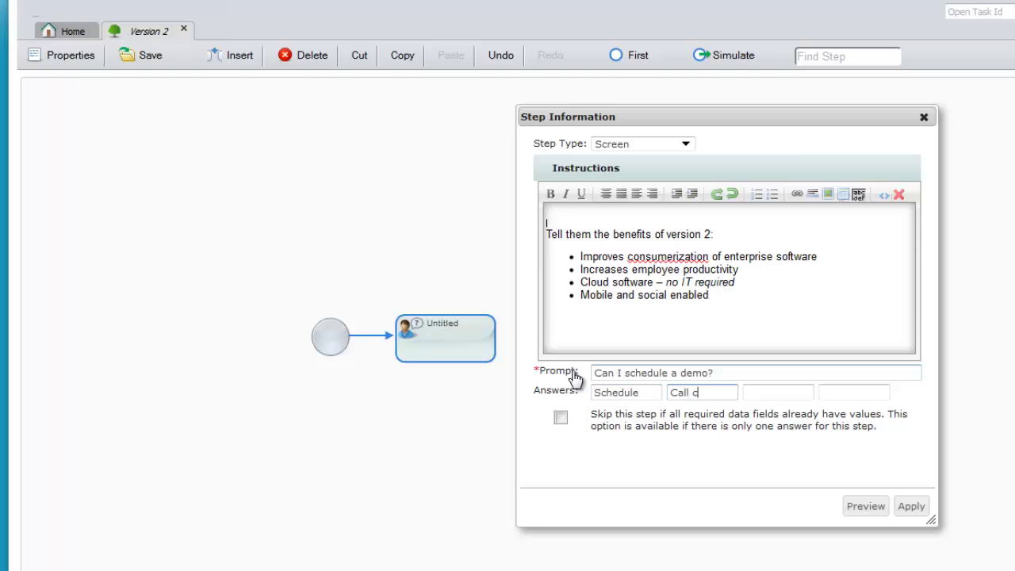
type("e")
key("Tab")
type("N")
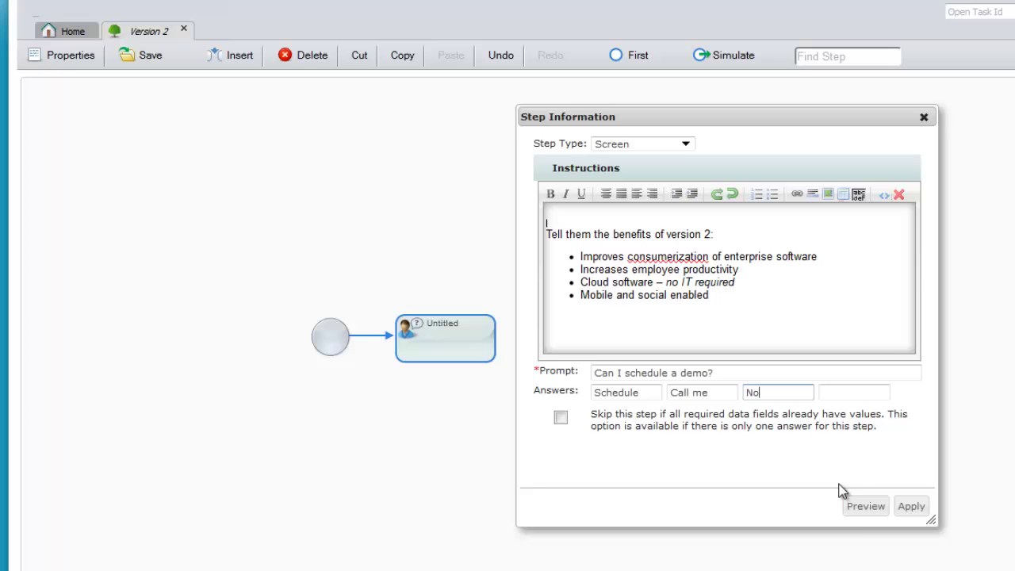
Preview the demo step, then apply it to create the Schedule, Call me and No branches
left_click(862, 508)
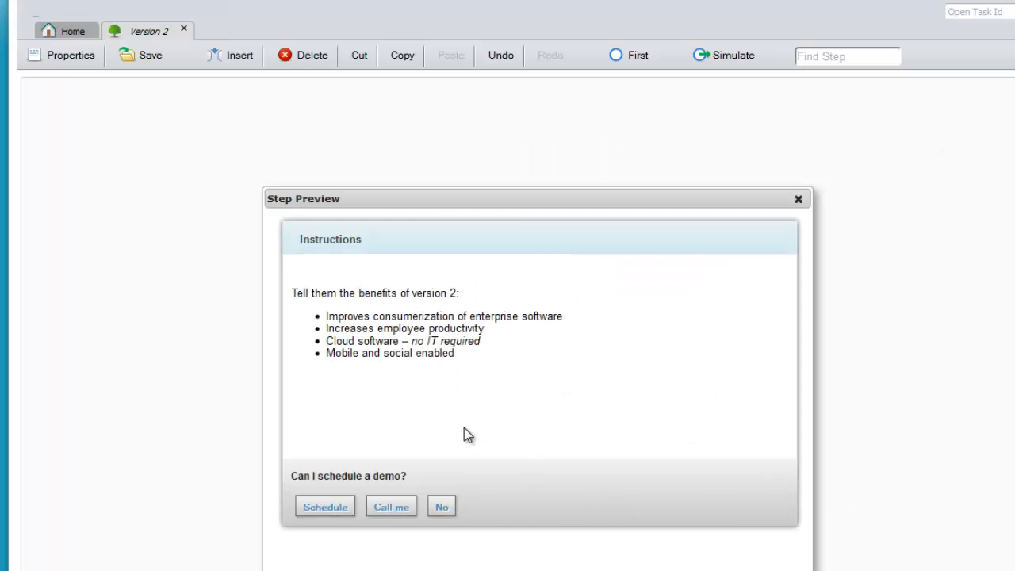
left_click(799, 199)
left_click(910, 505)
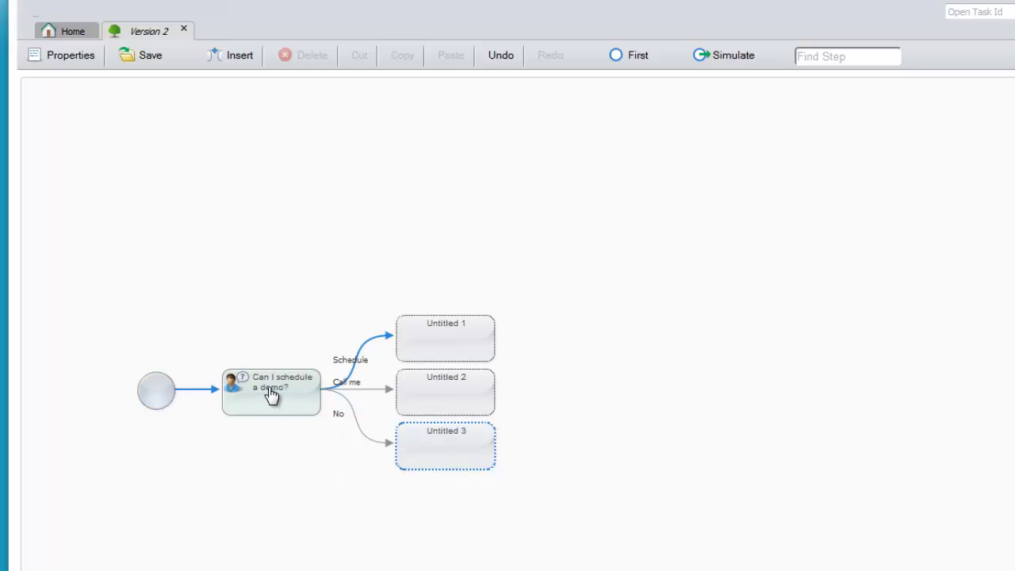
Make the Schedule branch's Untitled 1 an automated Salesforce Chatter step with an empty prompt
double_click(446, 349)
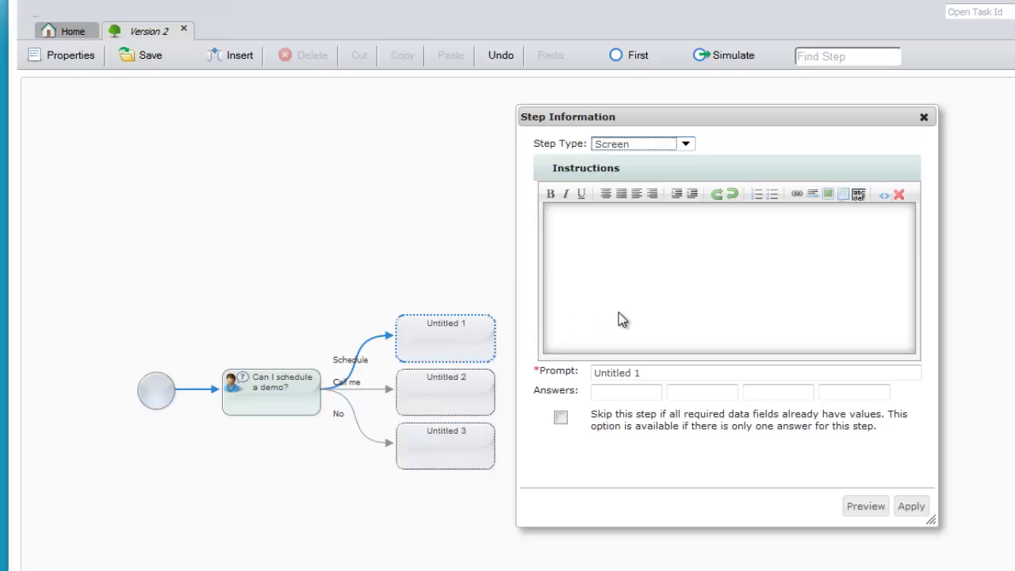
left_click(654, 144)
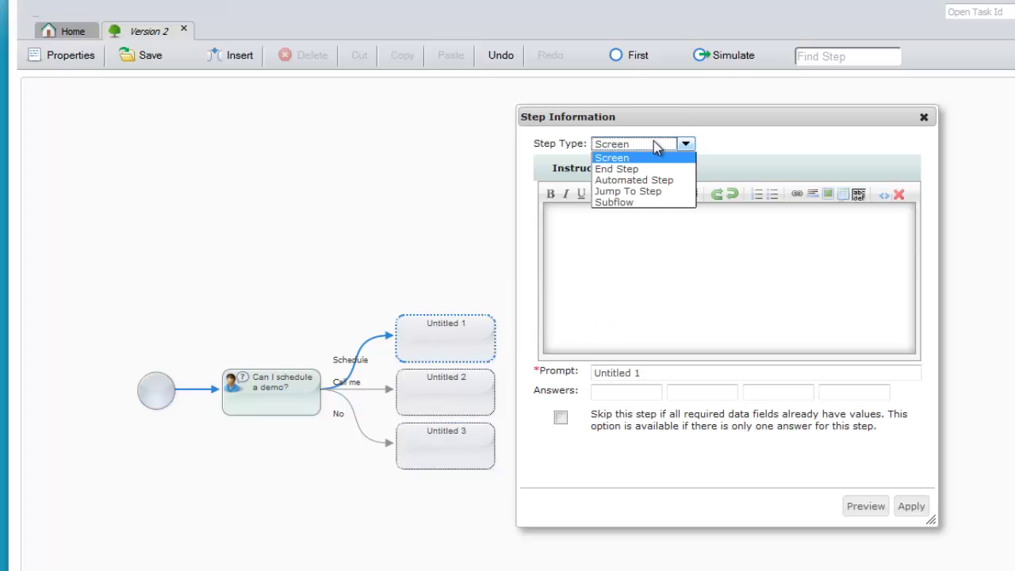
left_click(635, 181)
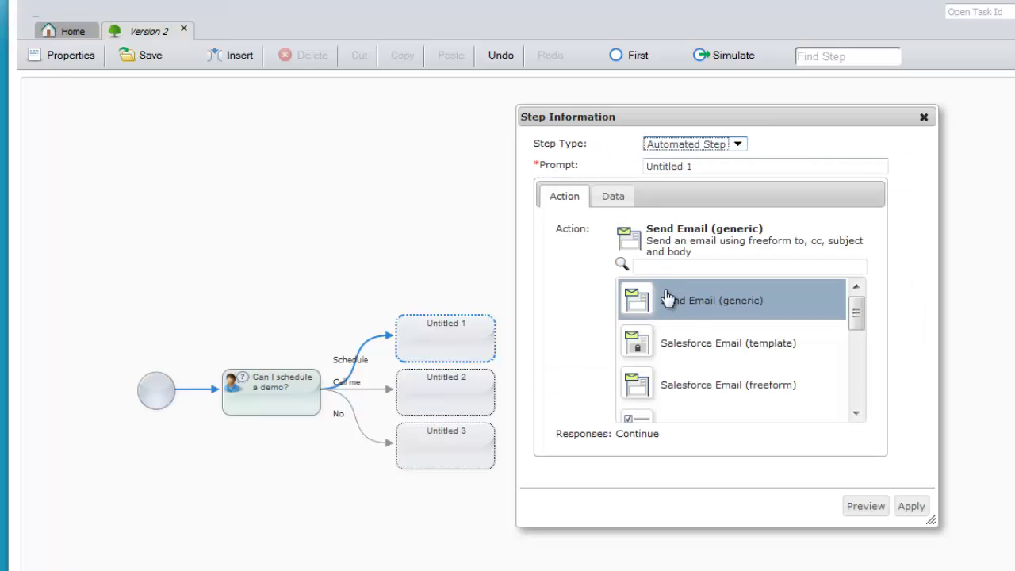
left_click_drag(861, 317, 864, 397)
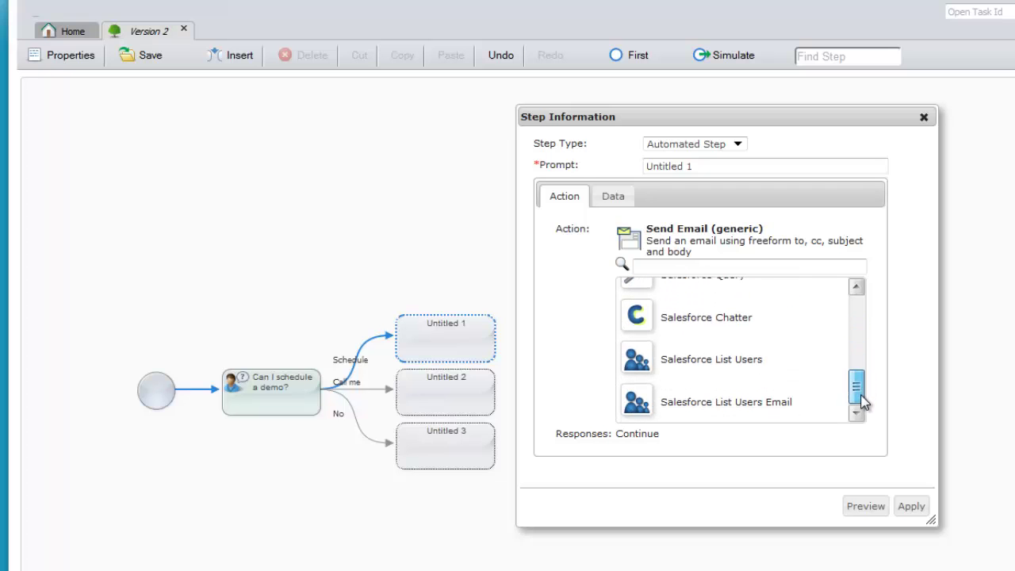
left_click(661, 315)
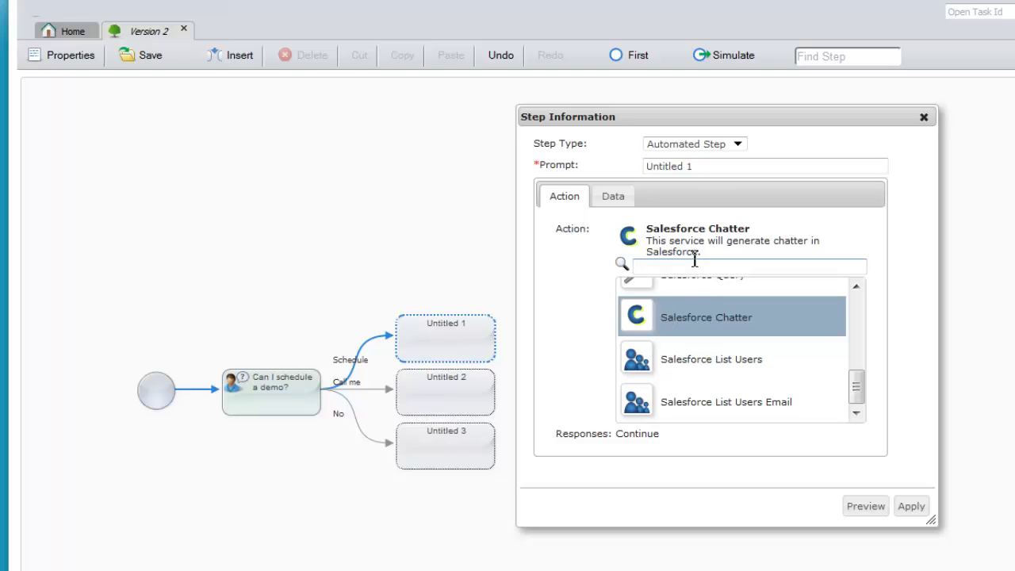
left_click(702, 165)
left_click_drag(705, 166, 634, 163)
key("BackSpace")
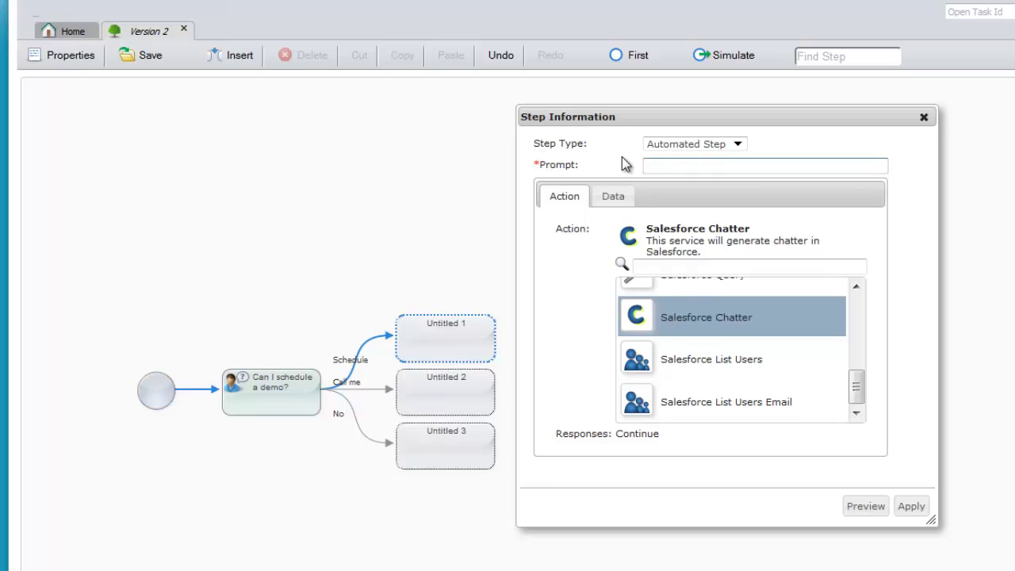
Set the step's ChatterText data value to 'Got a live one!' and apply
left_click(613, 195)
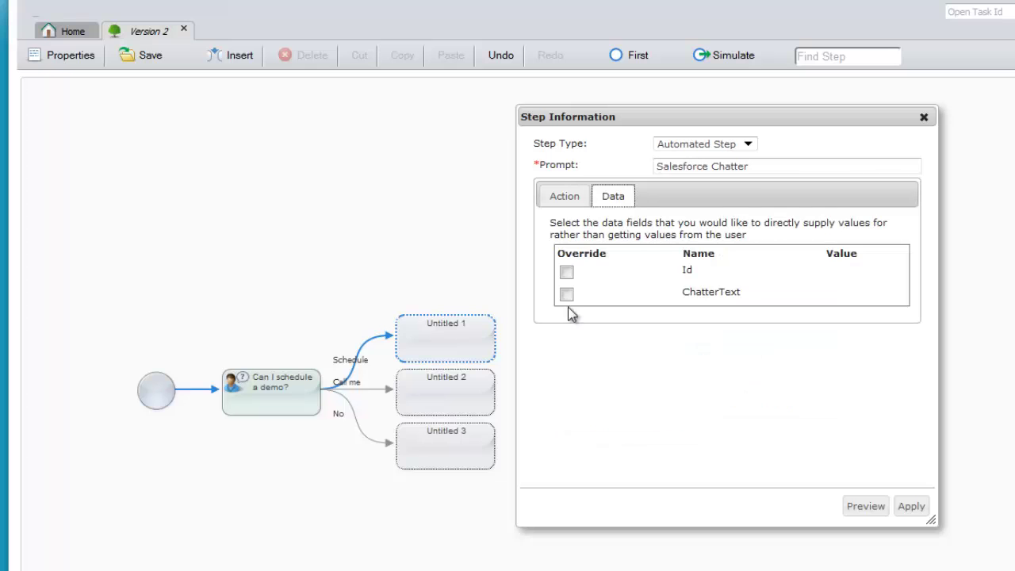
left_click(565, 295)
left_click(732, 328)
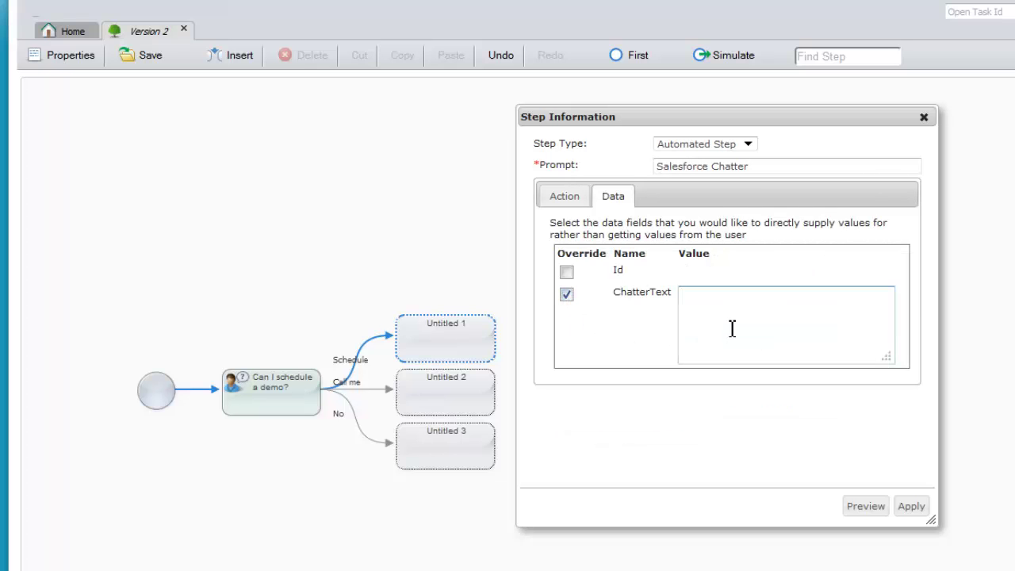
type("Got a live one!")
left_click(910, 506)
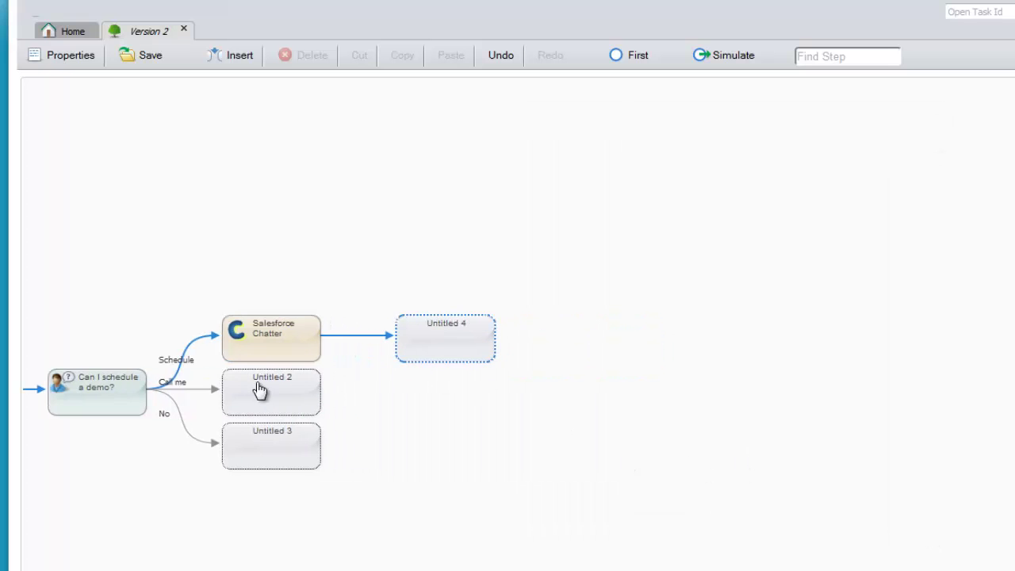
Turn Untitled 4 into a Schedule a Meeting subflow step and save the Version 2 guide
double_click(423, 356)
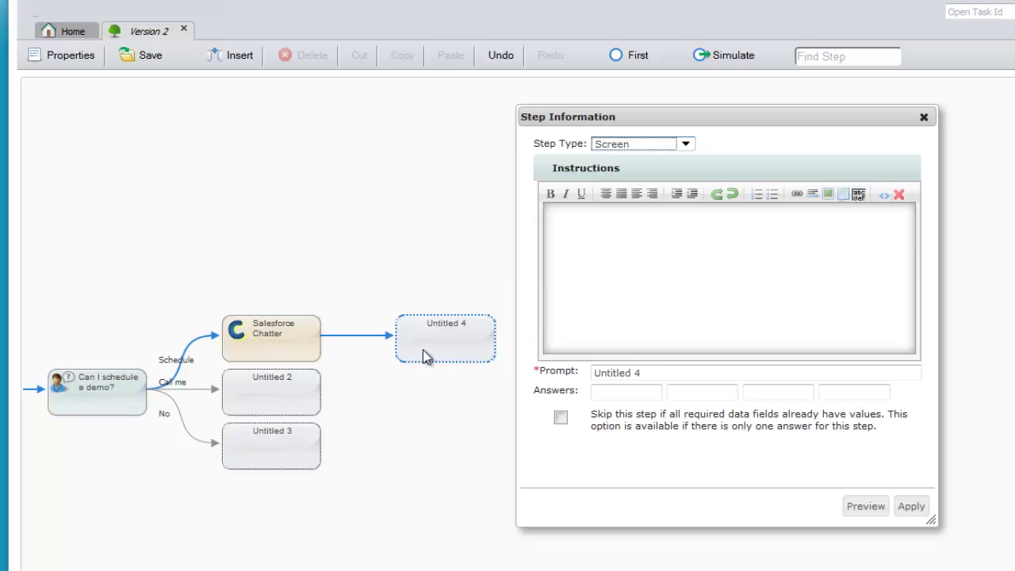
left_click(686, 145)
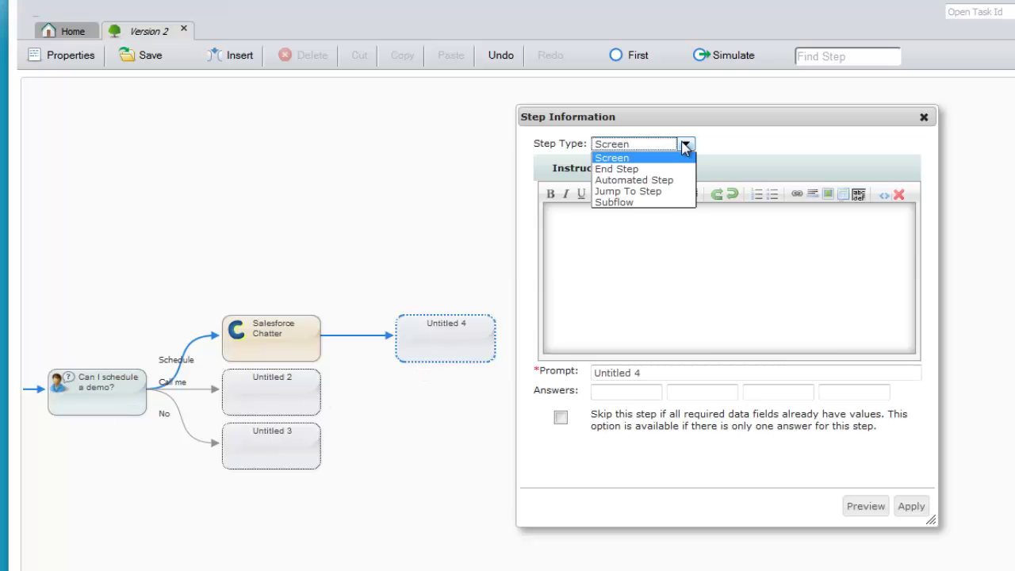
left_click(646, 202)
left_click(701, 164)
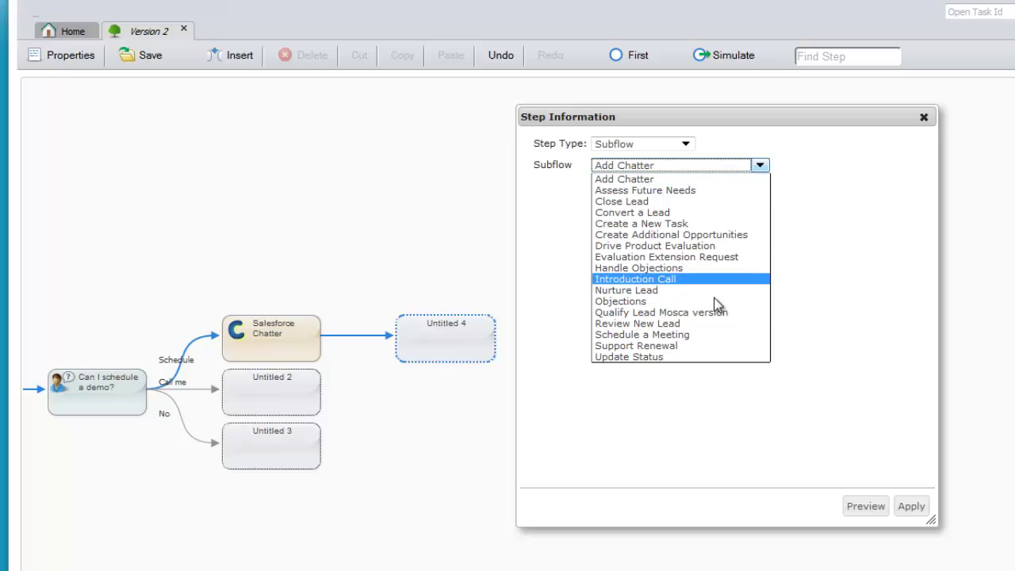
left_click(674, 335)
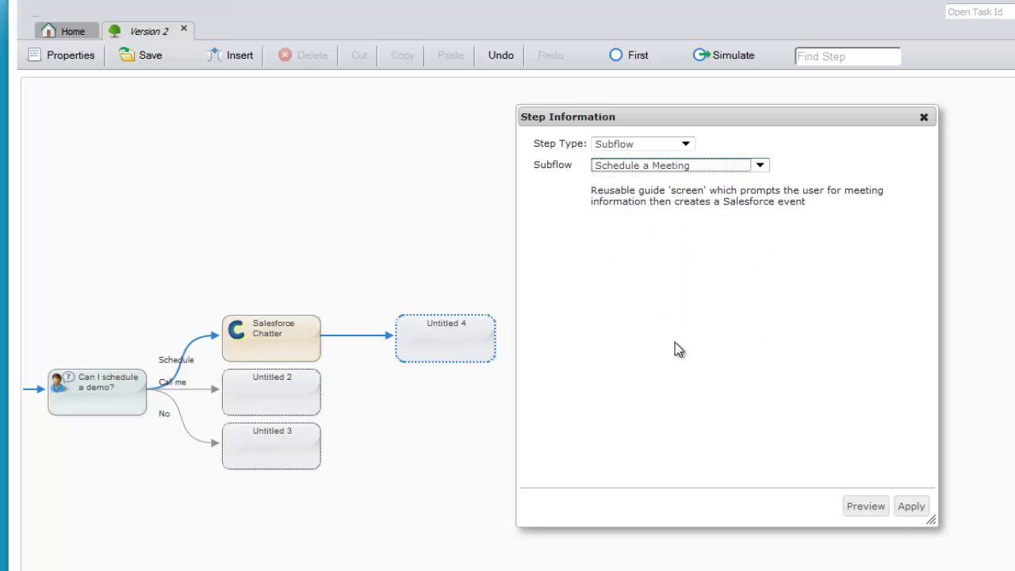
left_click(911, 507)
key("ctrl+s")
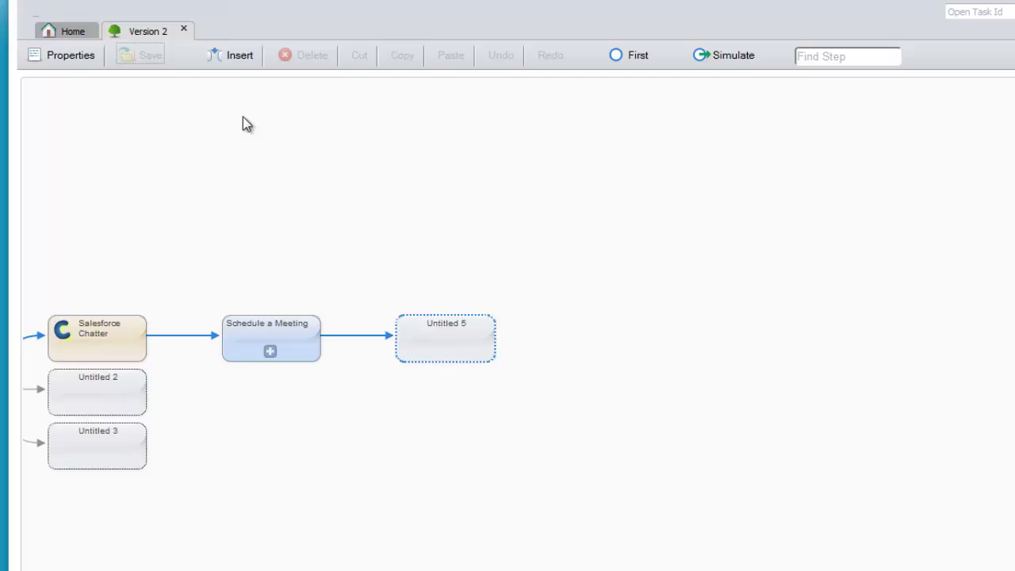
Select the Version 2 tile in the guidance-tree list and publish it
left_click(73, 30)
scroll(412, 190, "down", 1)
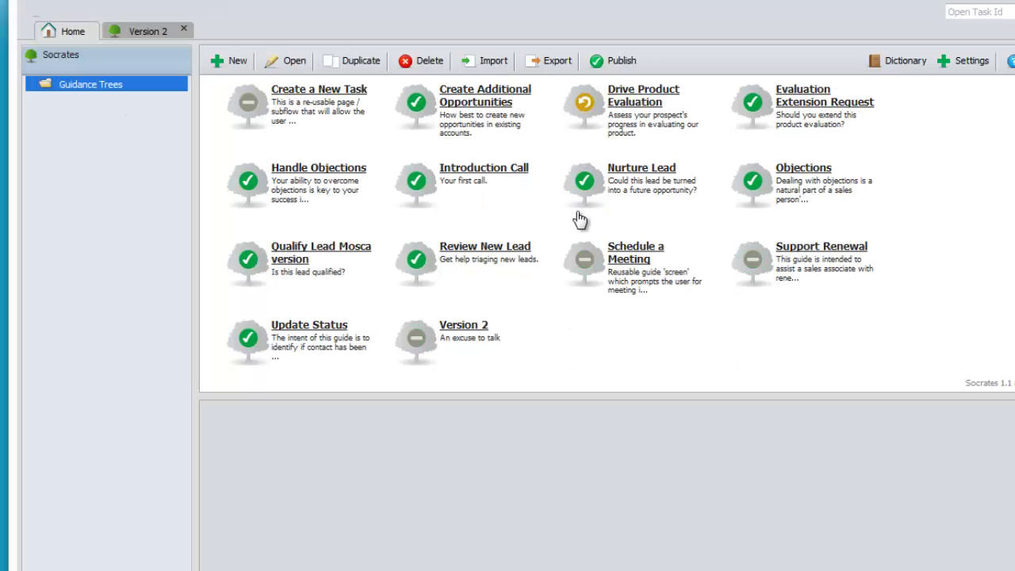
left_click(462, 345)
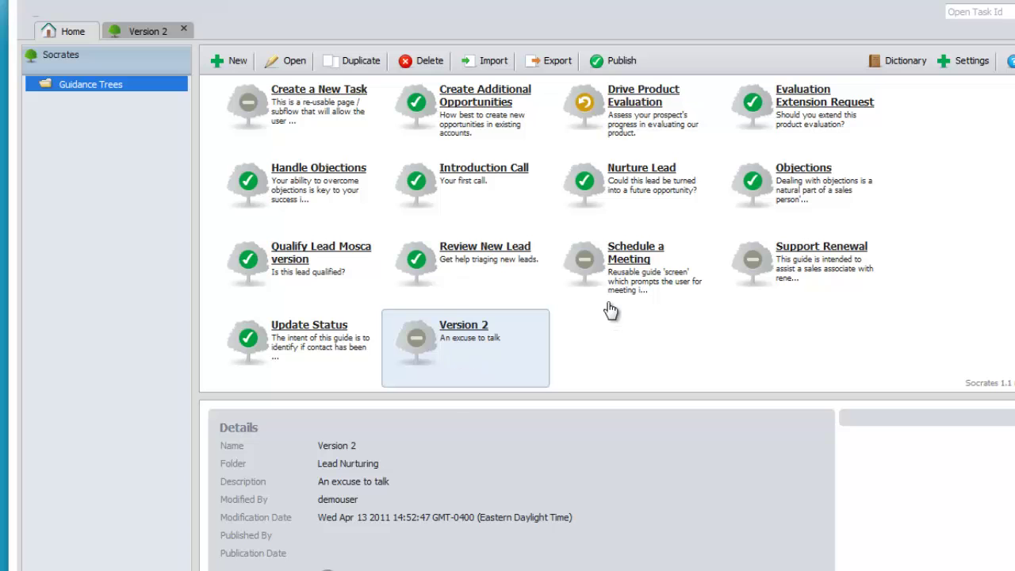
left_click(614, 62)
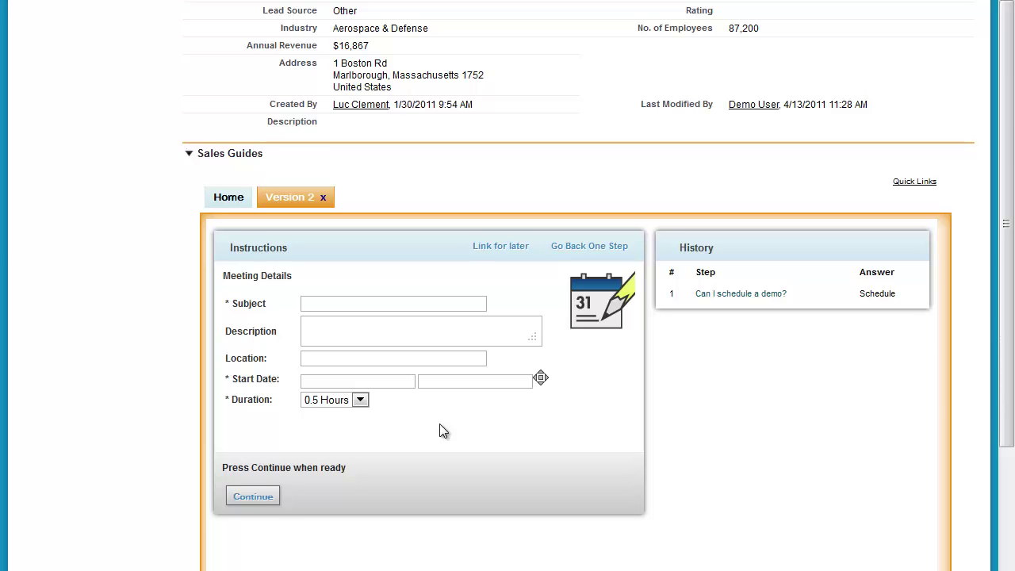
Show the lead's Chatter feed to see the 'Got a live one!' post
scroll(439, 423, "up", 3)
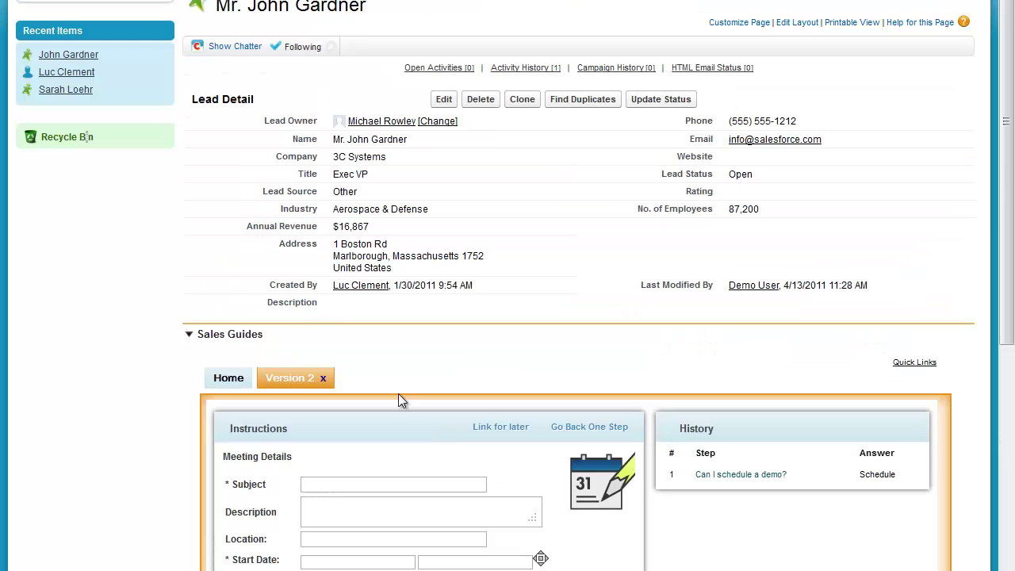
left_click(218, 47)
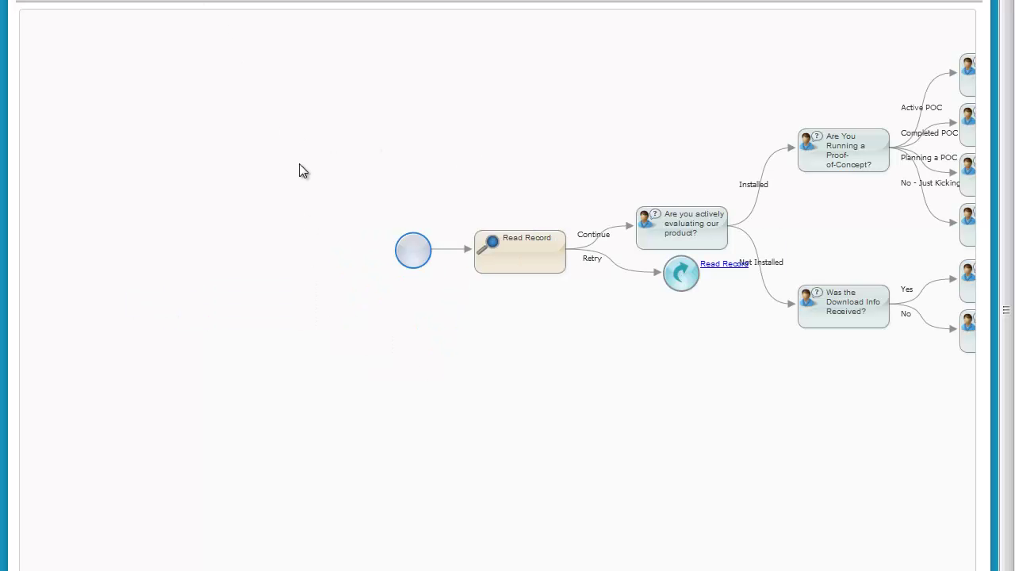
Expand the product-evaluation, proof-of-concept, requirements and evaluation-result questions in the guide map
left_click(702, 233)
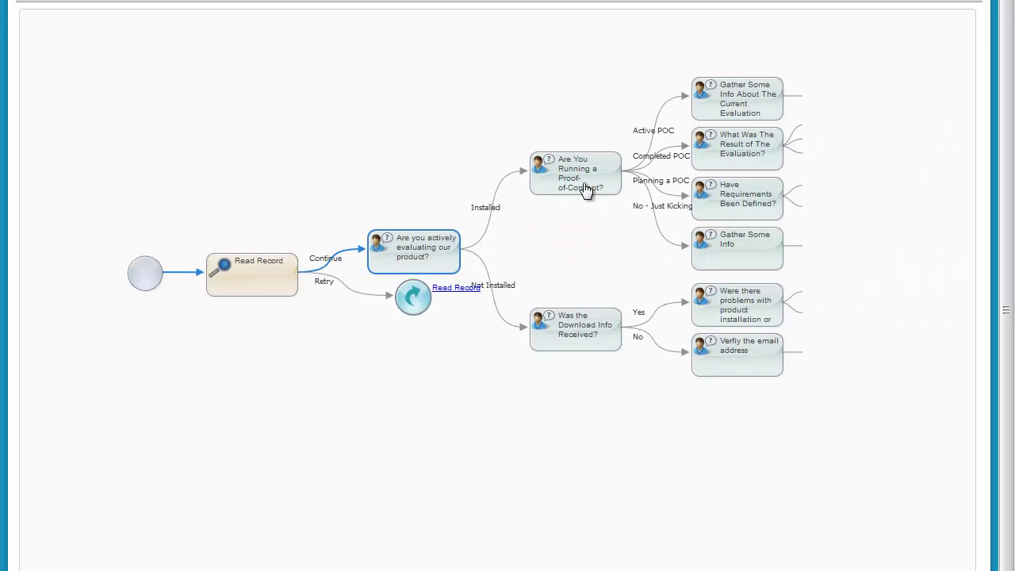
left_click(585, 191)
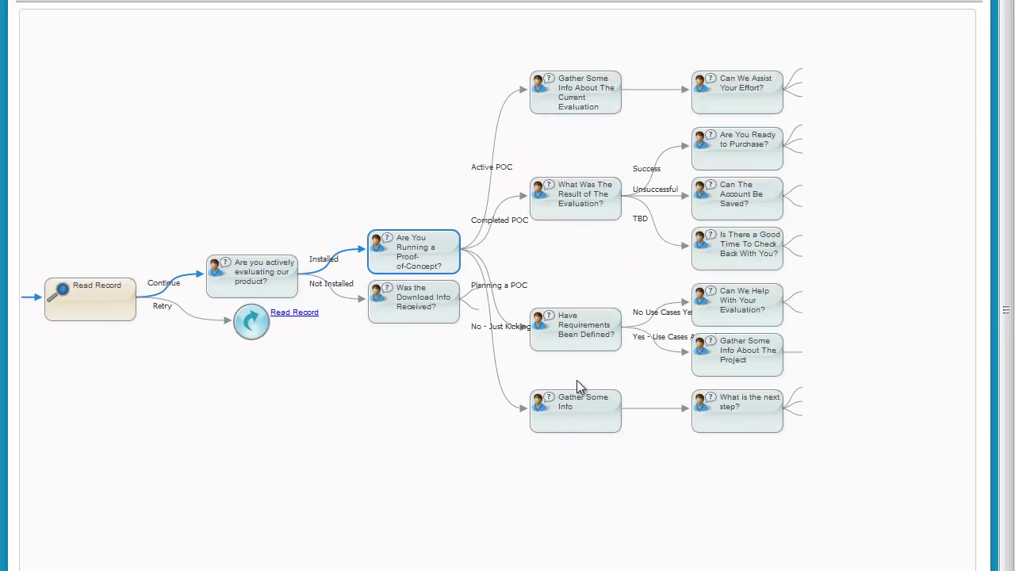
left_click(603, 339)
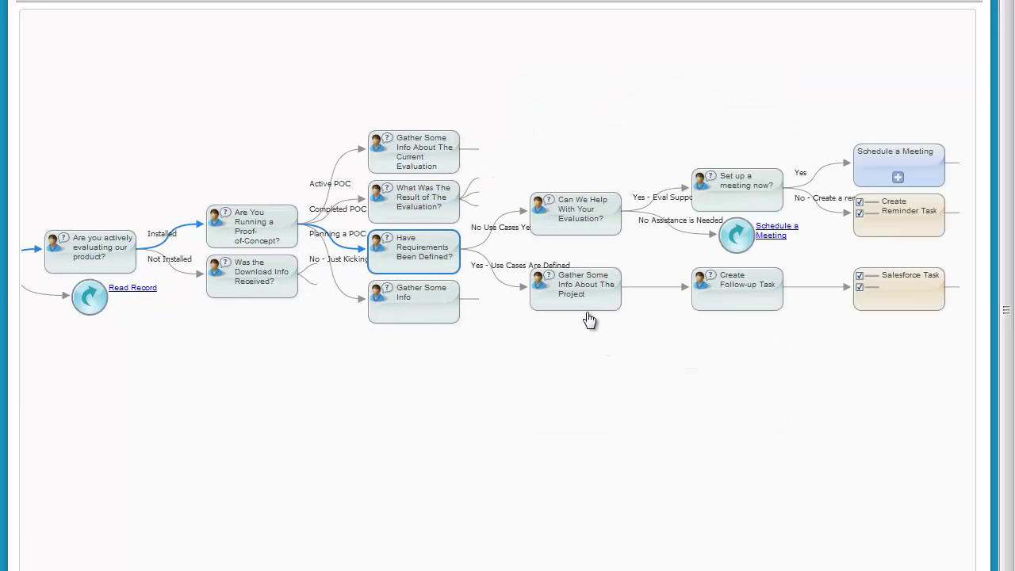
left_click(443, 212)
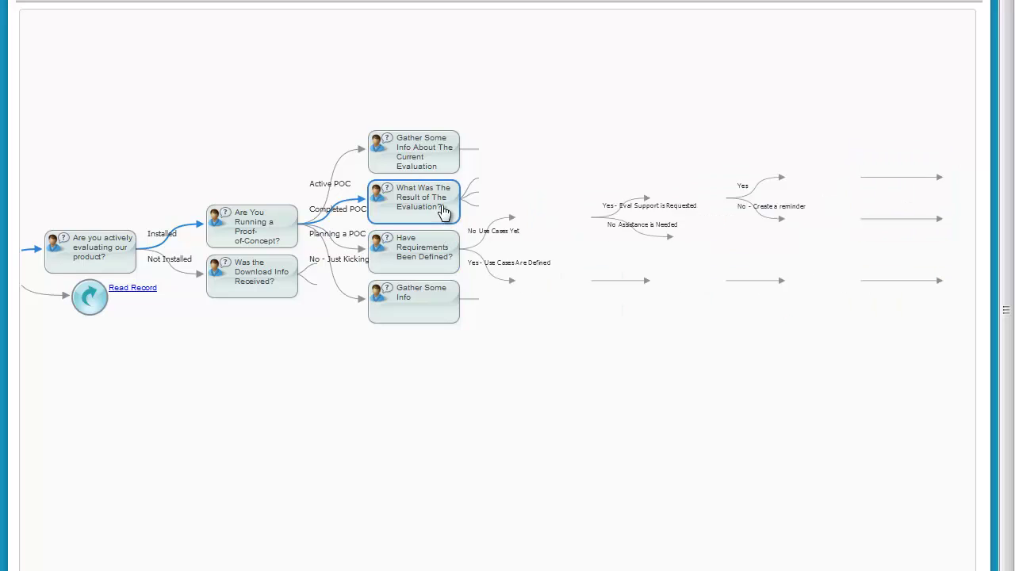